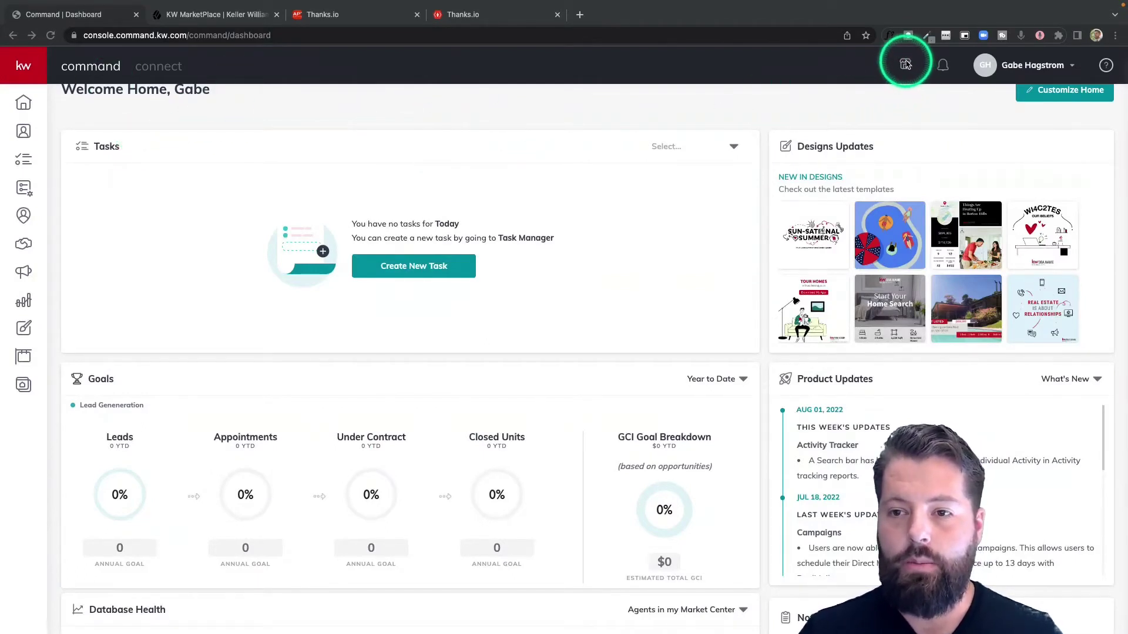
- Open KW Marketplace in a new tab from the KW Command dashboard
click(905, 65)
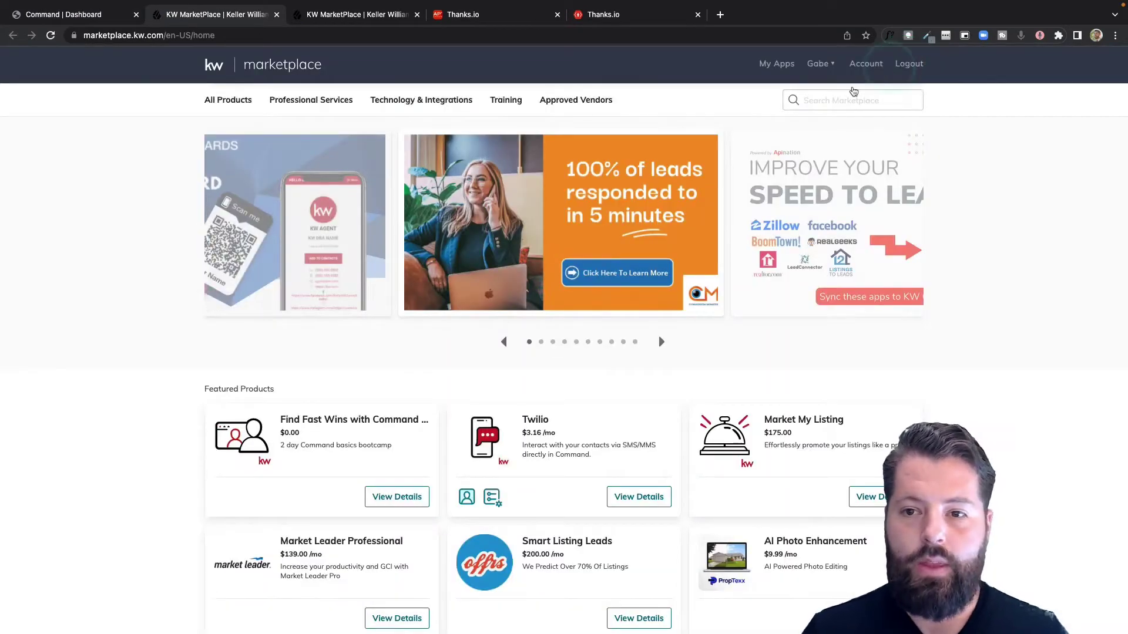
- Search the marketplace for thanks.io and open the KW Command and Thanks.io listing
click(829, 99)
text(thank)
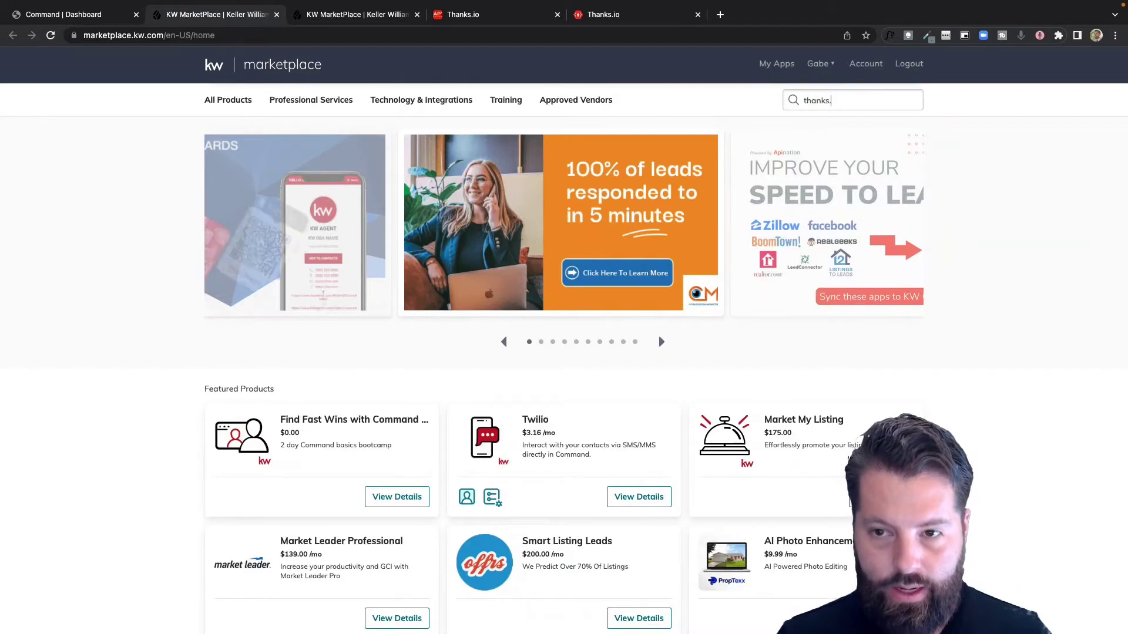
text(s.io)
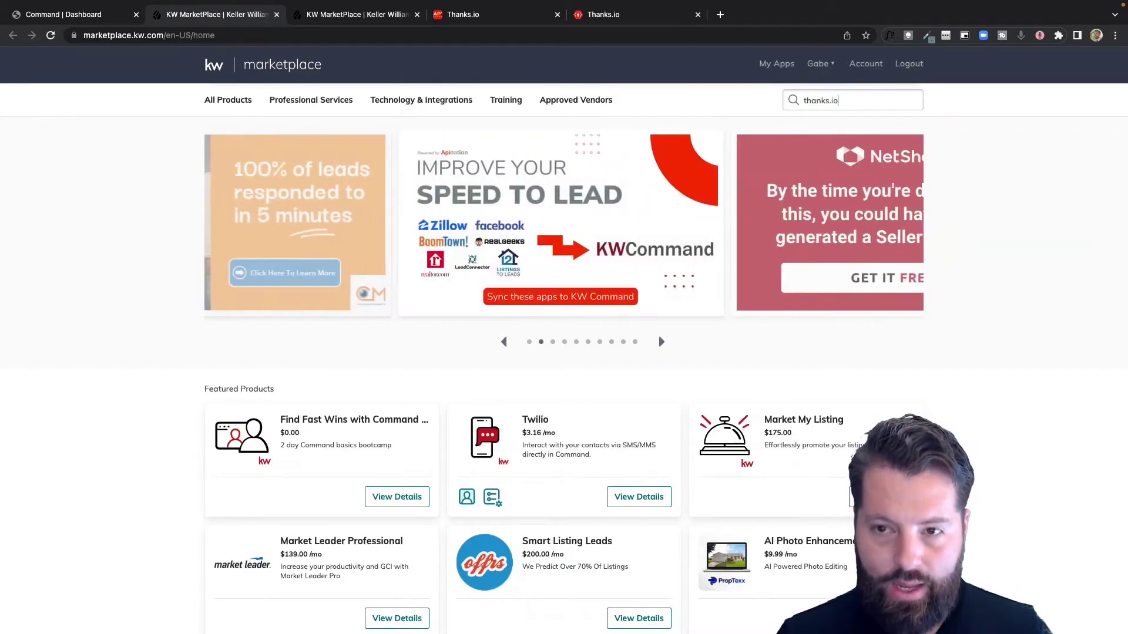
key(Return)
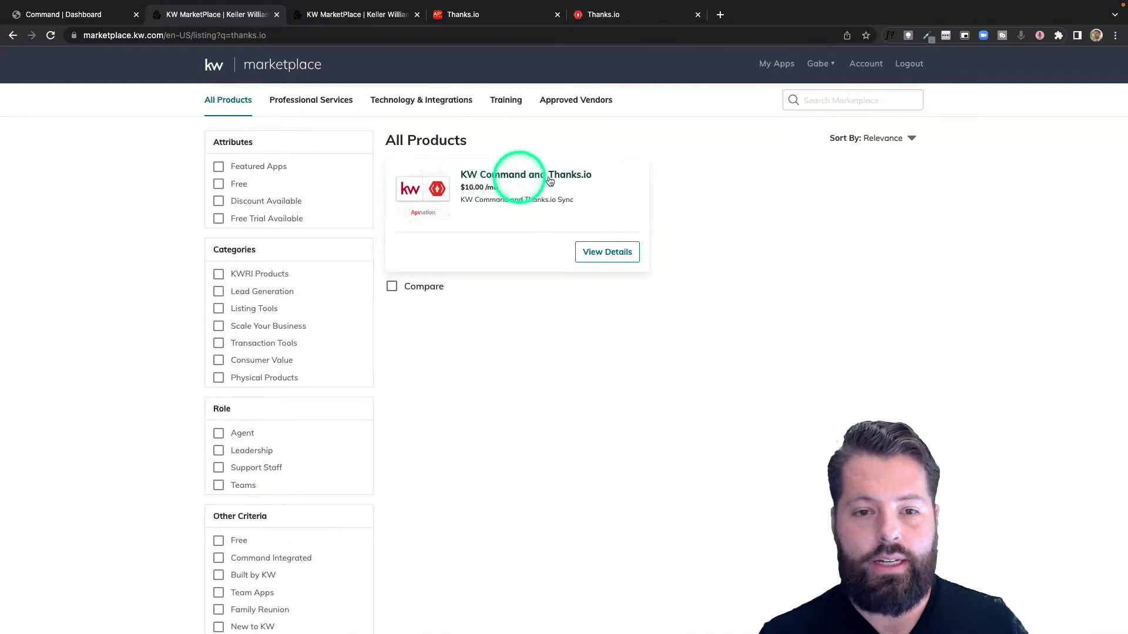
click(606, 253)
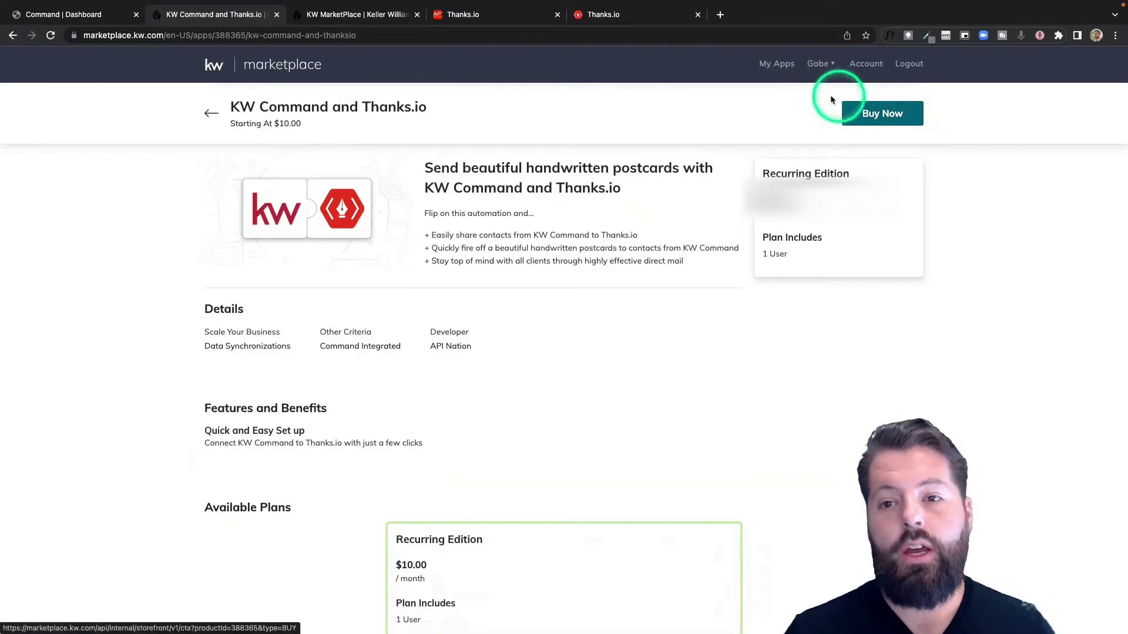
- Launch the KW Command and Thanks.io app from My Apps
click(818, 63)
click(775, 108)
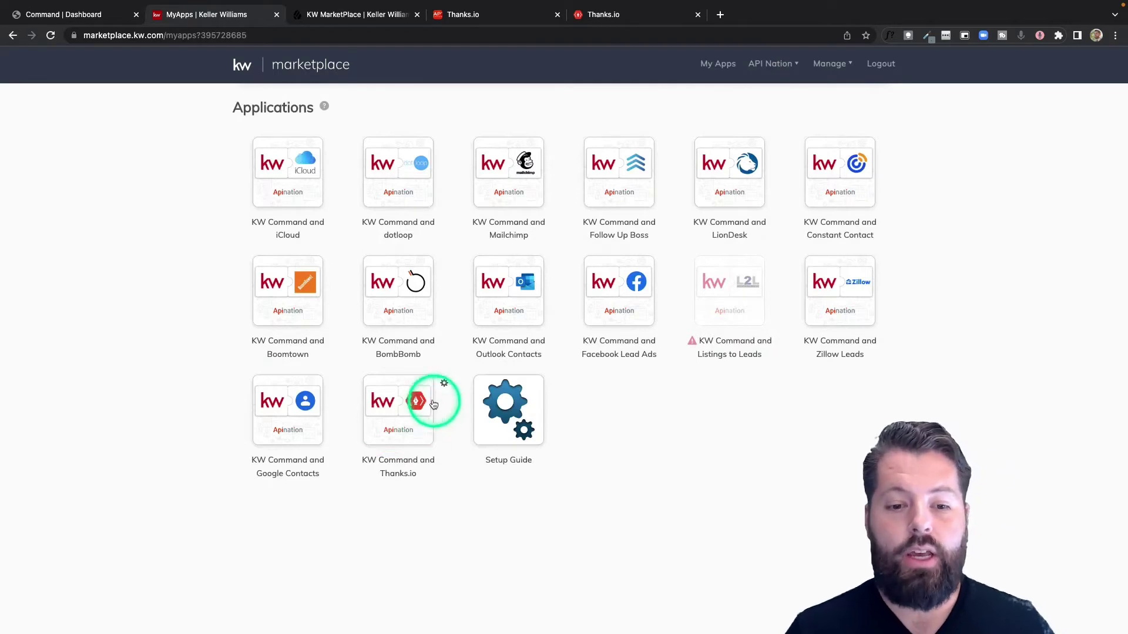
click(400, 411)
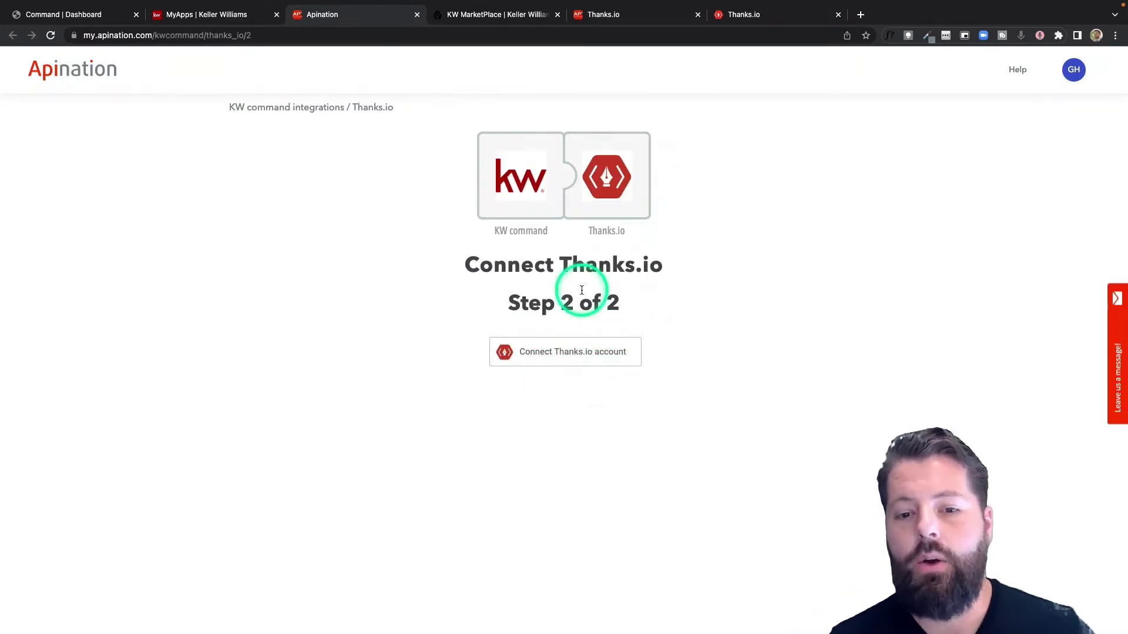
- Look over the Thanks.io homepage's handwriting style demo without changing the style
click(756, 15)
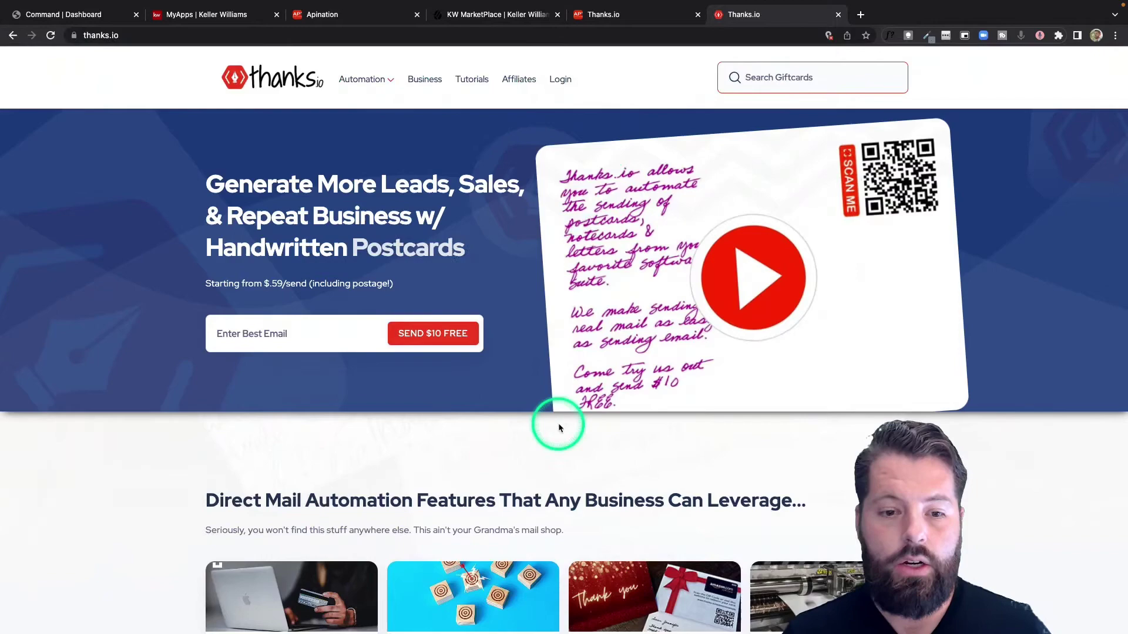
scroll(559, 428, down, 5)
scroll(559, 428, down, 5)
scroll(559, 429, down, 3)
scroll(559, 429, down, 5)
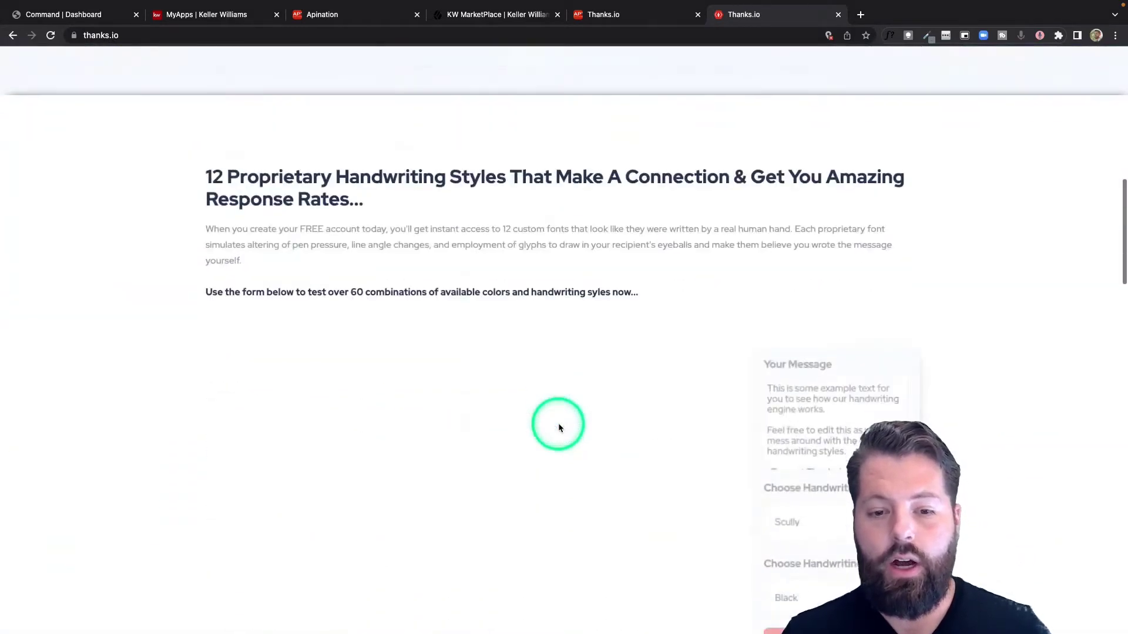
scroll(559, 428, down, 3)
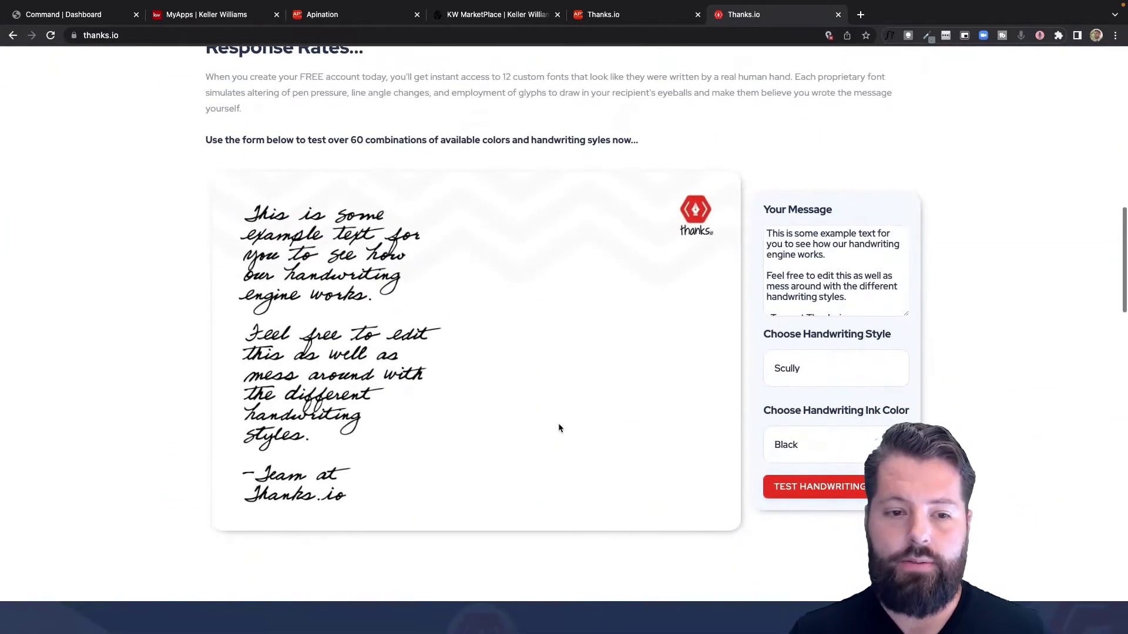
click(879, 377)
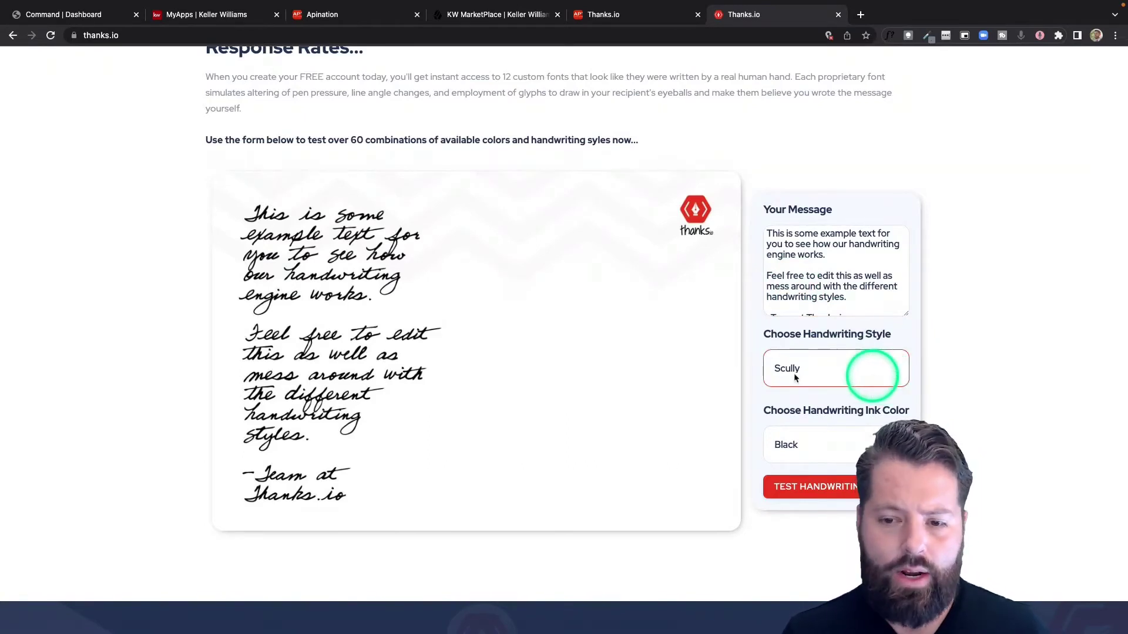
click(661, 372)
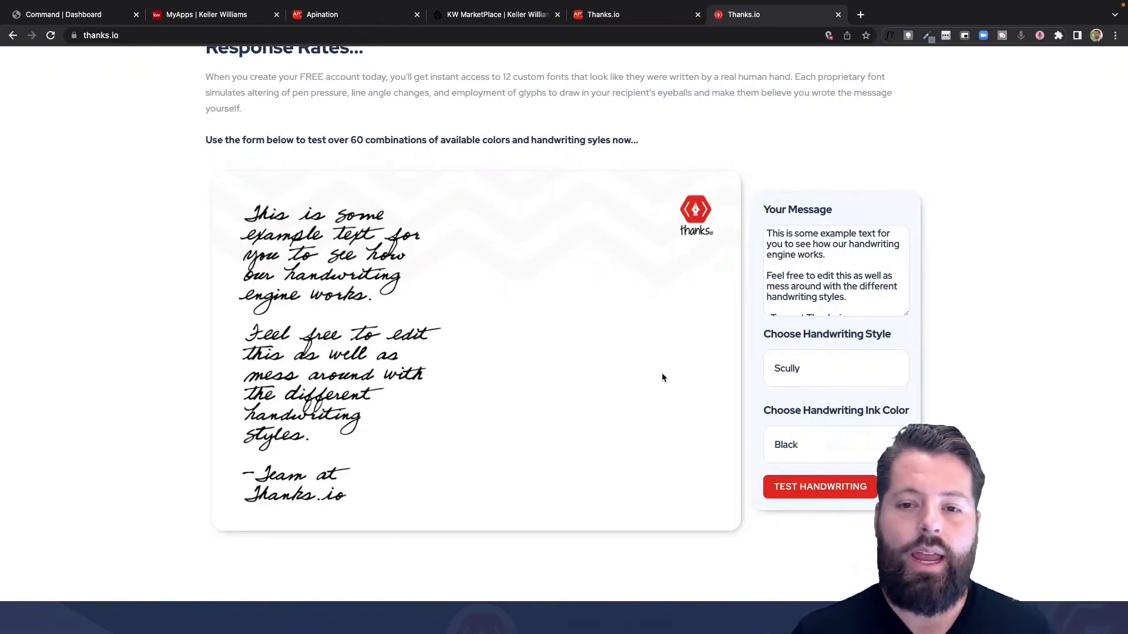
scroll(571, 160, up, 10)
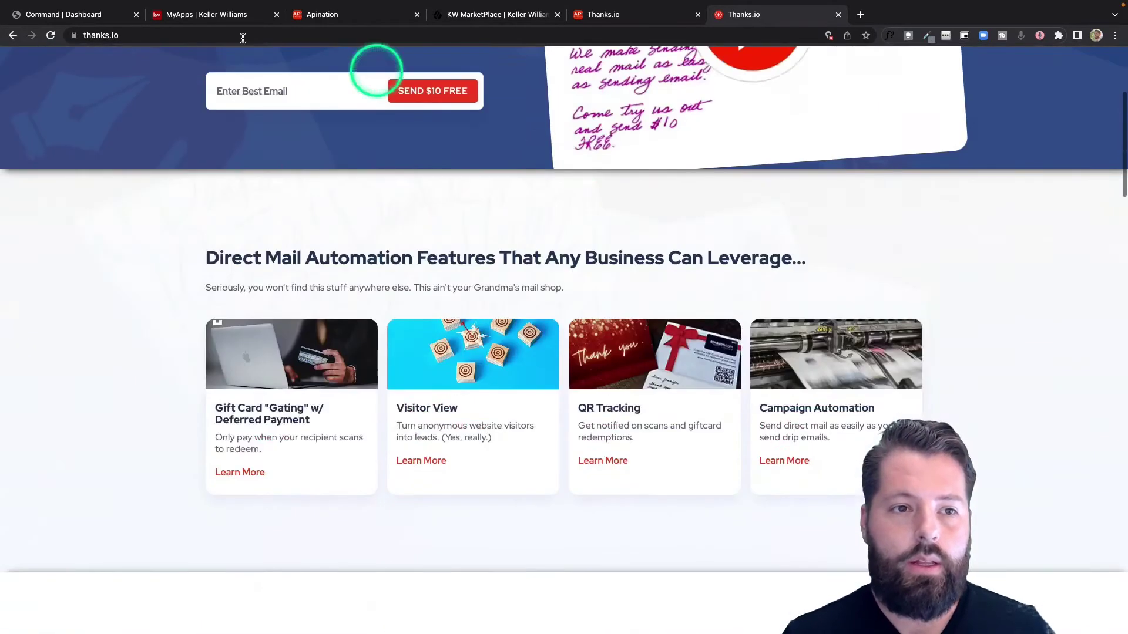
- Connect the Thanks.io account in Apination and continue to Review Settings and Start
click(348, 18)
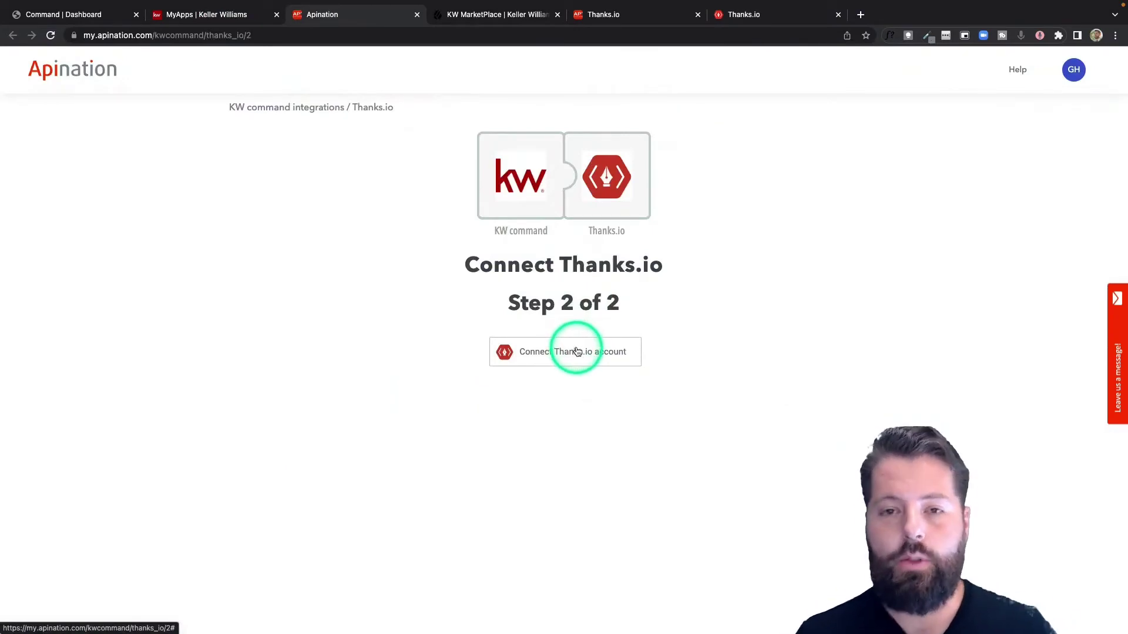
click(578, 350)
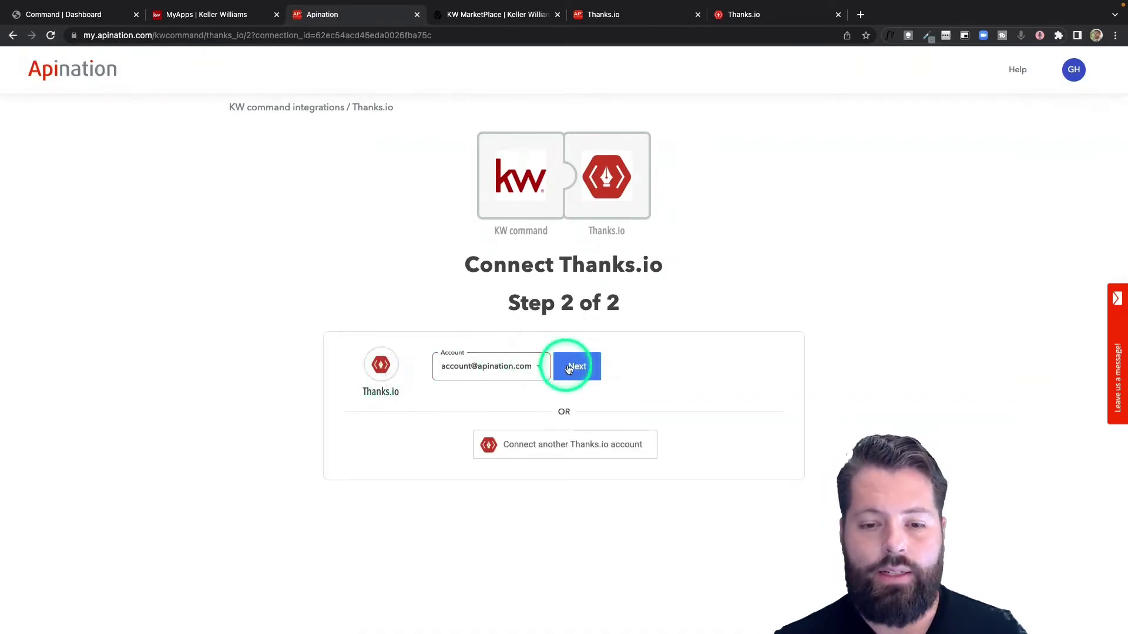
click(576, 366)
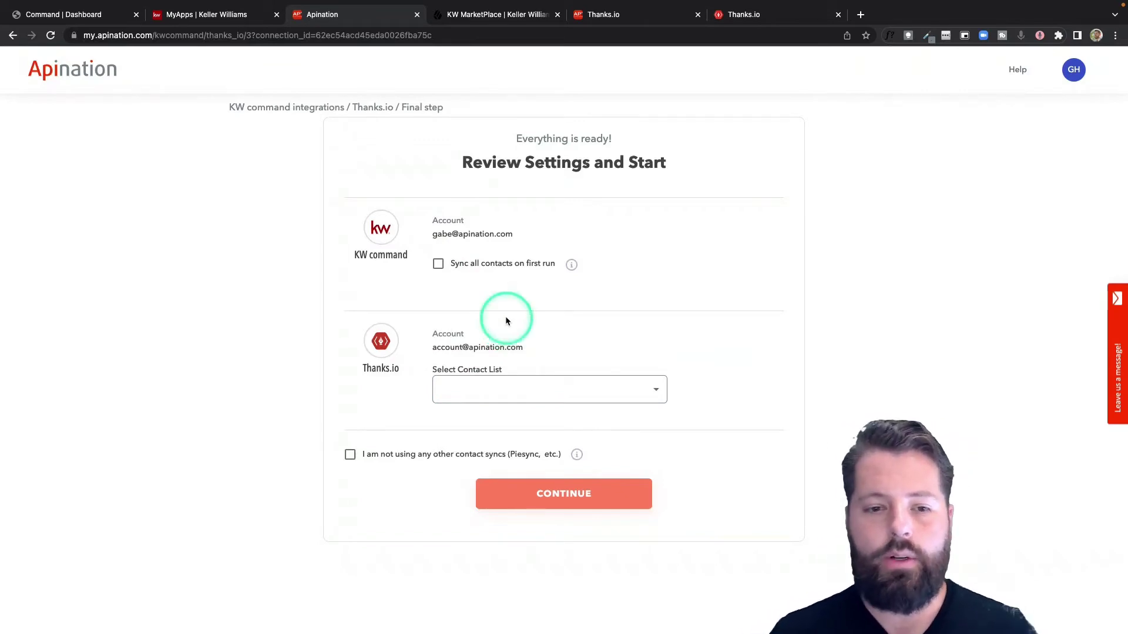
- Sync all contacts on first run into the KW Command Contacts list, confirming no other syncs
click(438, 264)
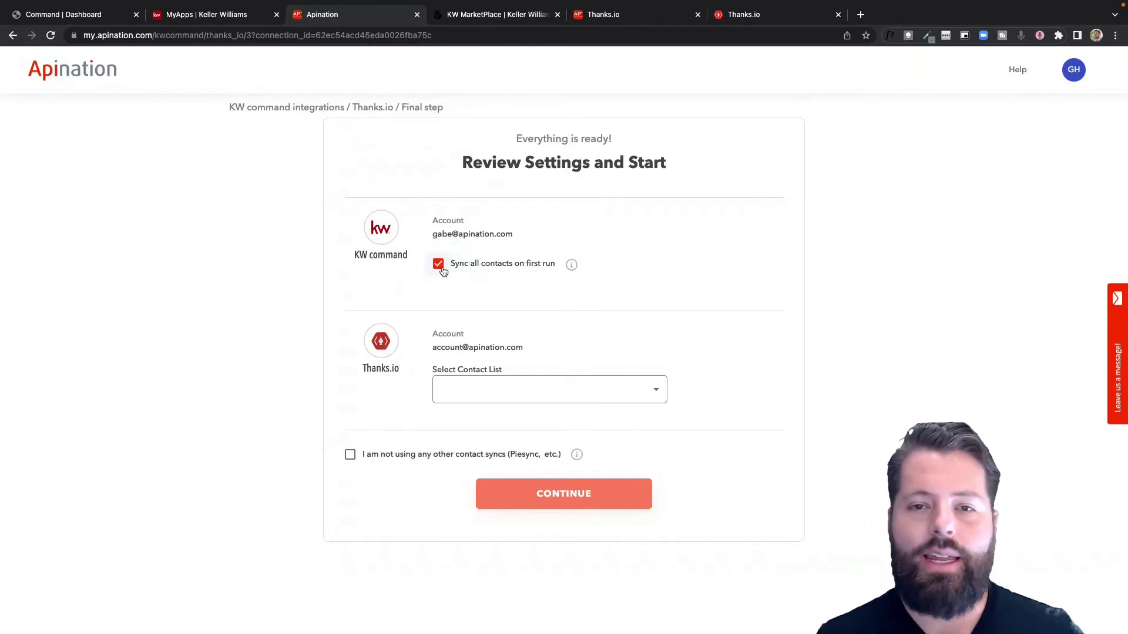
click(554, 394)
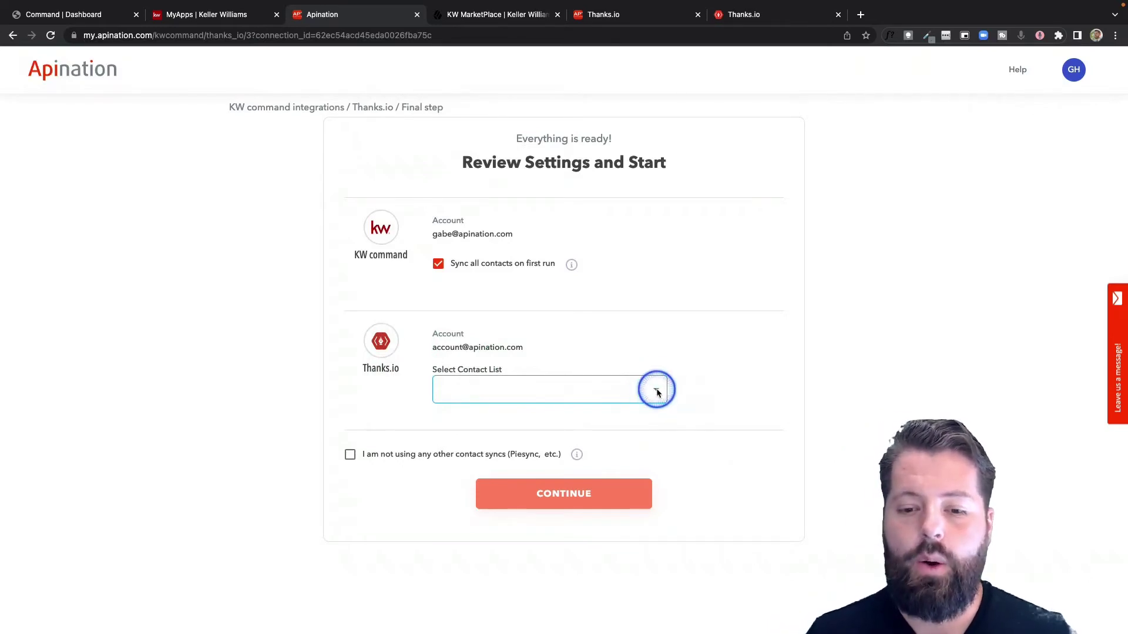
click(657, 391)
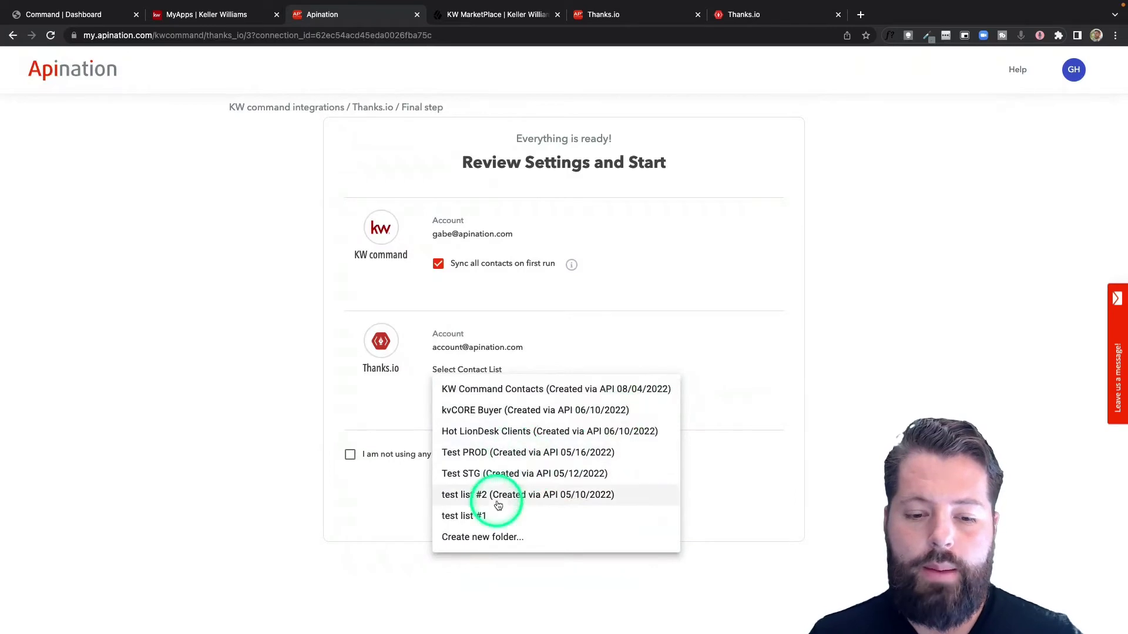
click(504, 388)
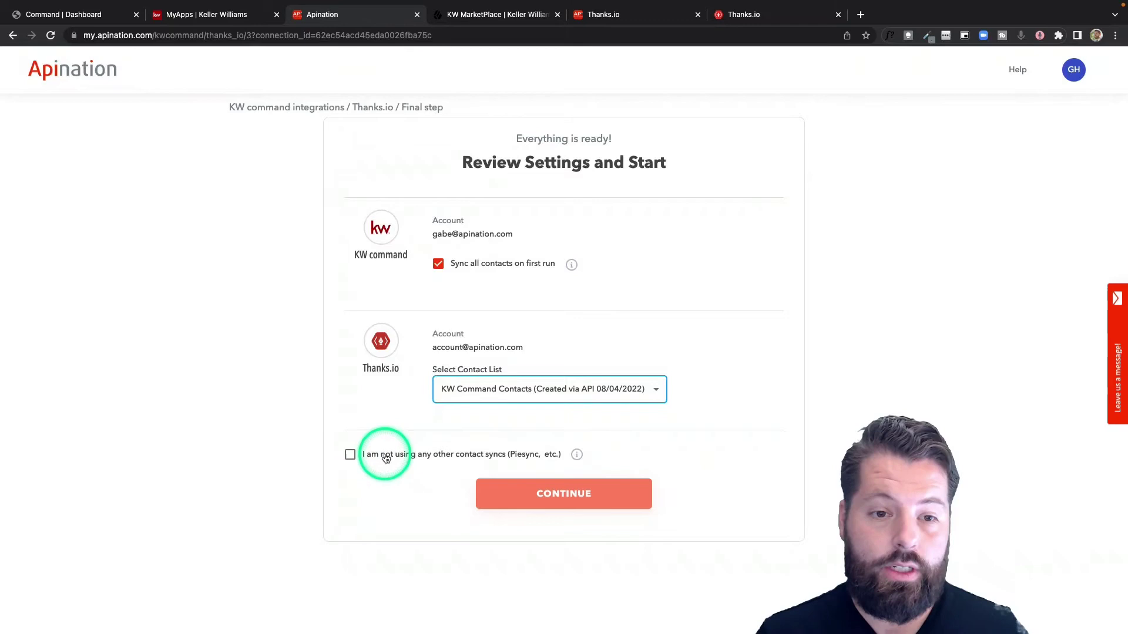
click(384, 459)
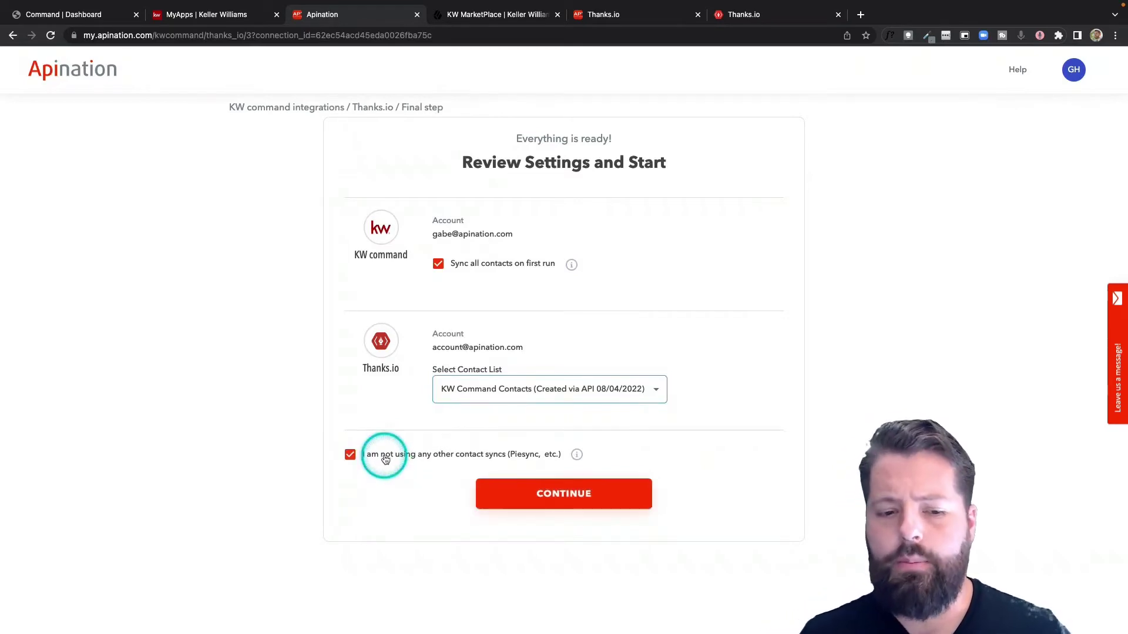
click(552, 500)
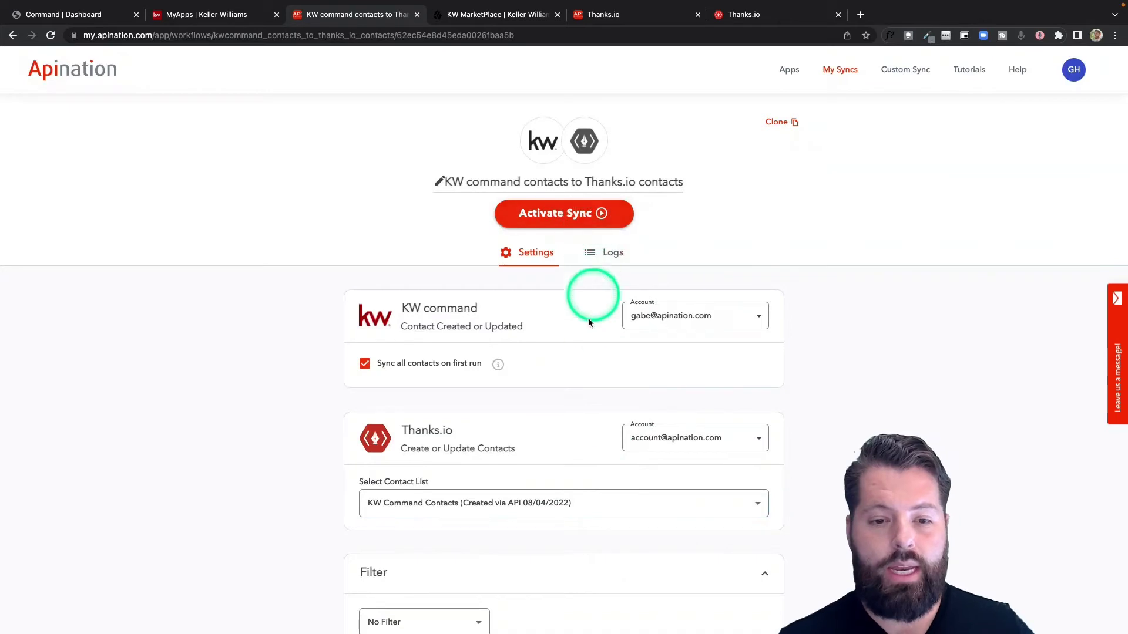
scroll(588, 335, down, 1)
scroll(588, 335, down, 1)
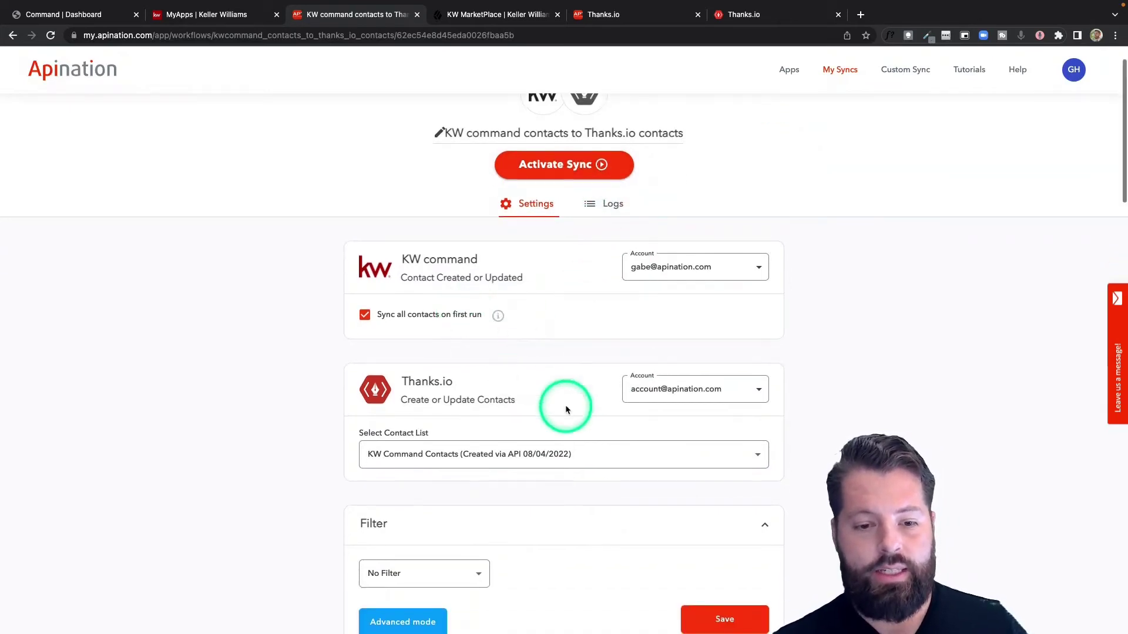
scroll(547, 388, down, 2)
scroll(475, 406, down, 2)
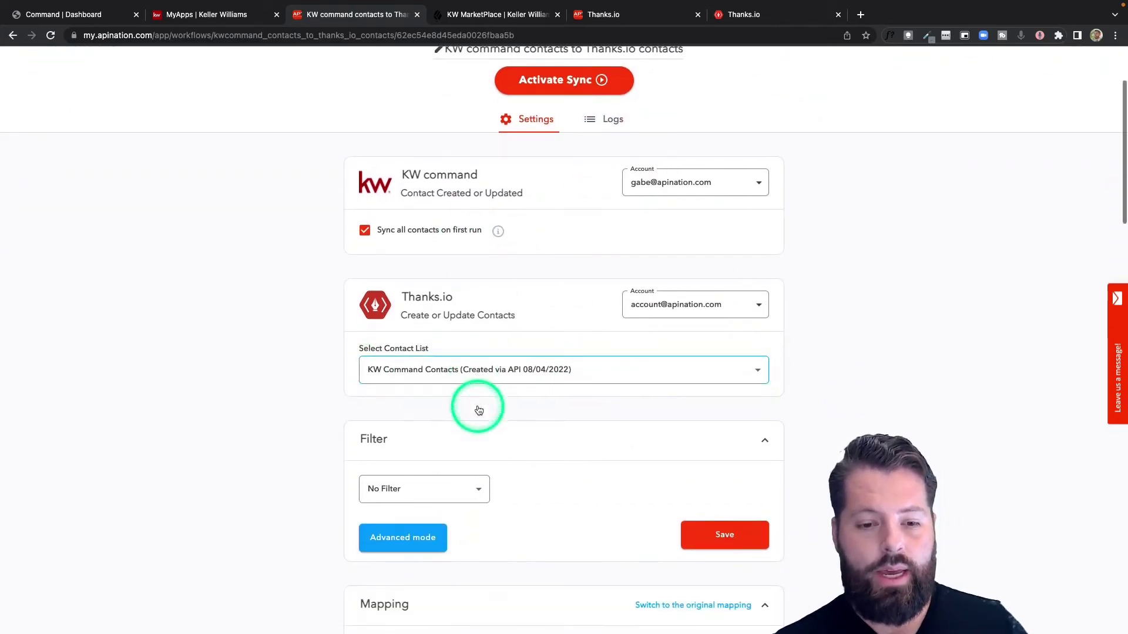
scroll(476, 379, down, 3)
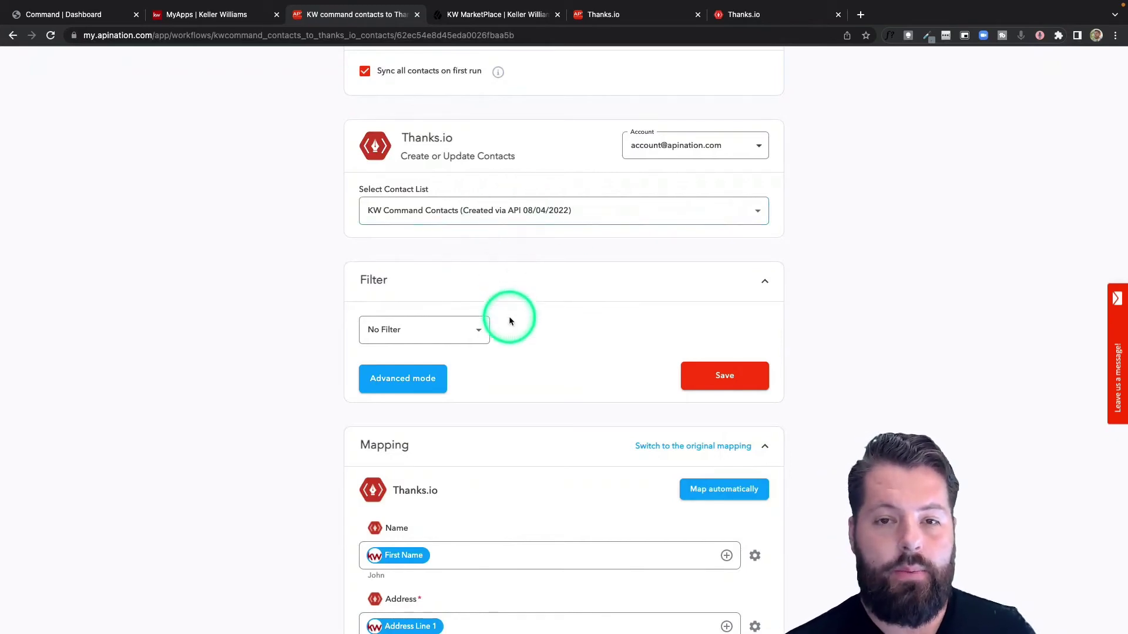
click(480, 333)
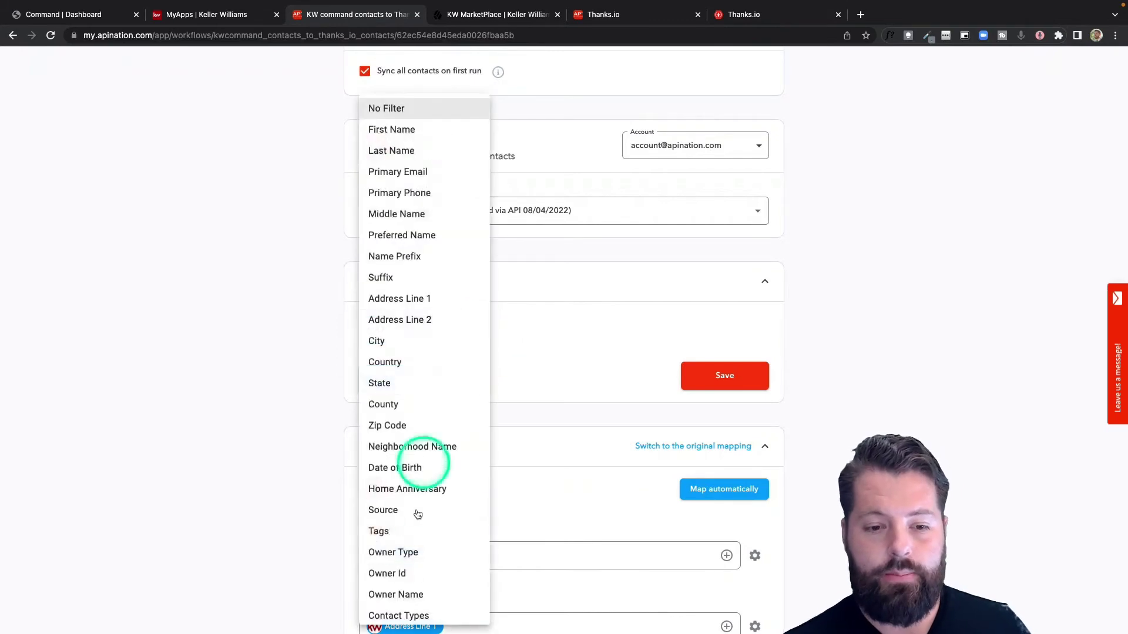
scroll(413, 494, down, 3)
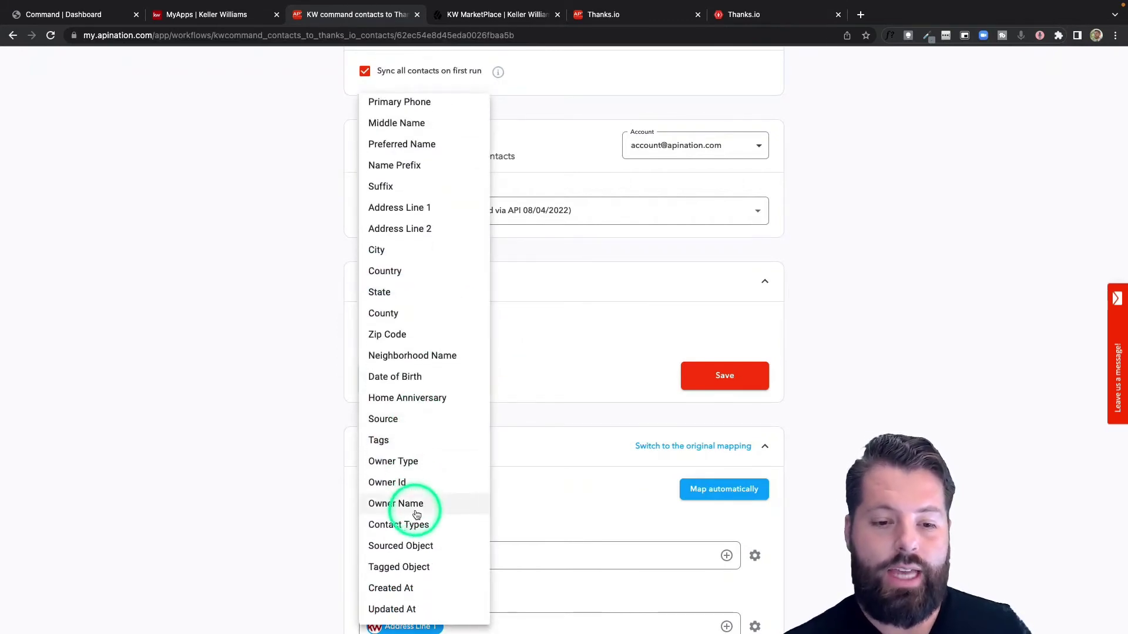
click(377, 447)
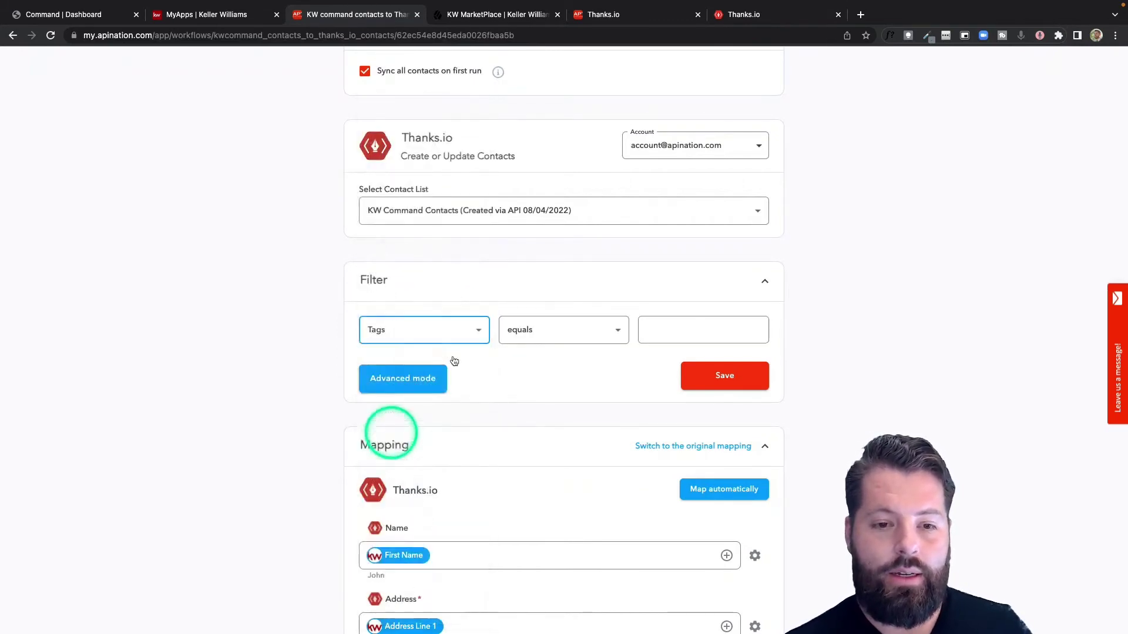
click(587, 329)
click(526, 456)
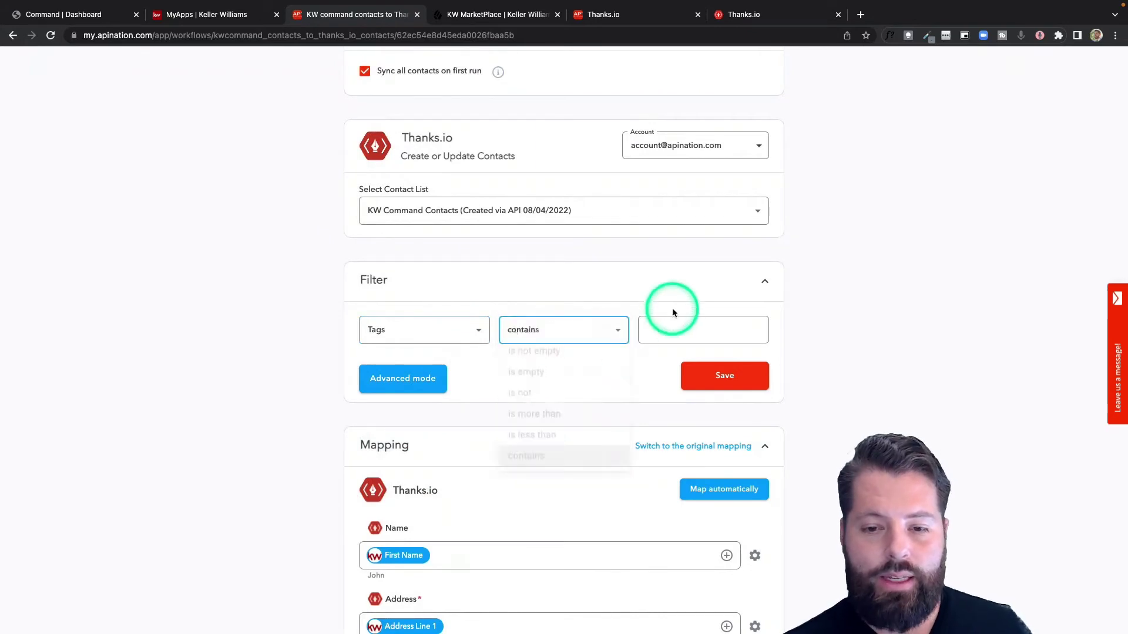
click(668, 324)
text(FSBO)
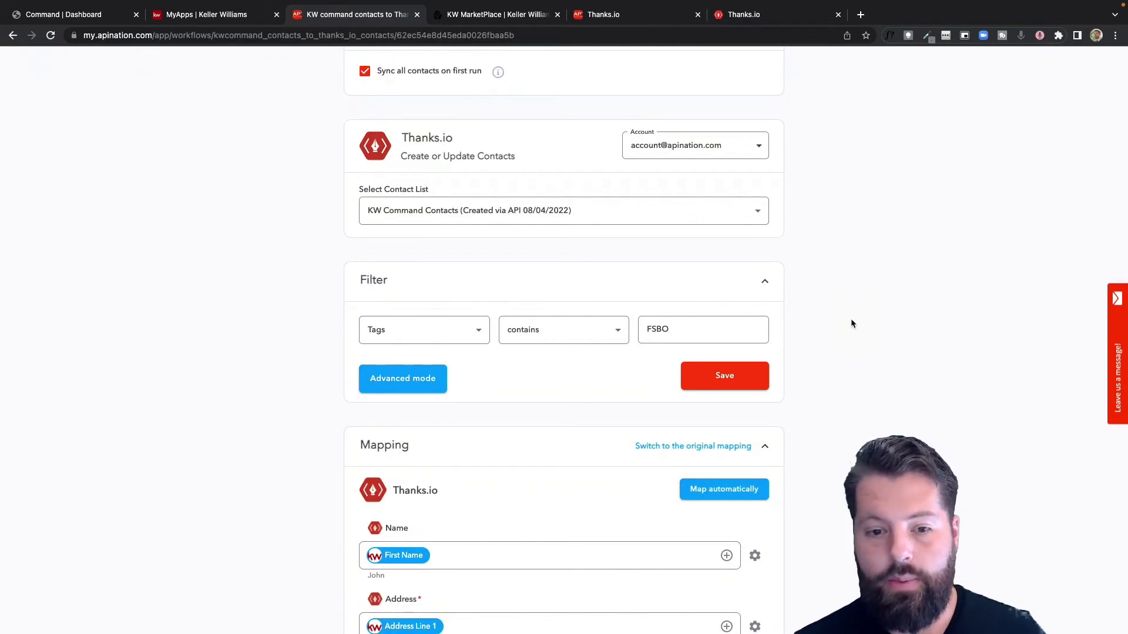
click(476, 329)
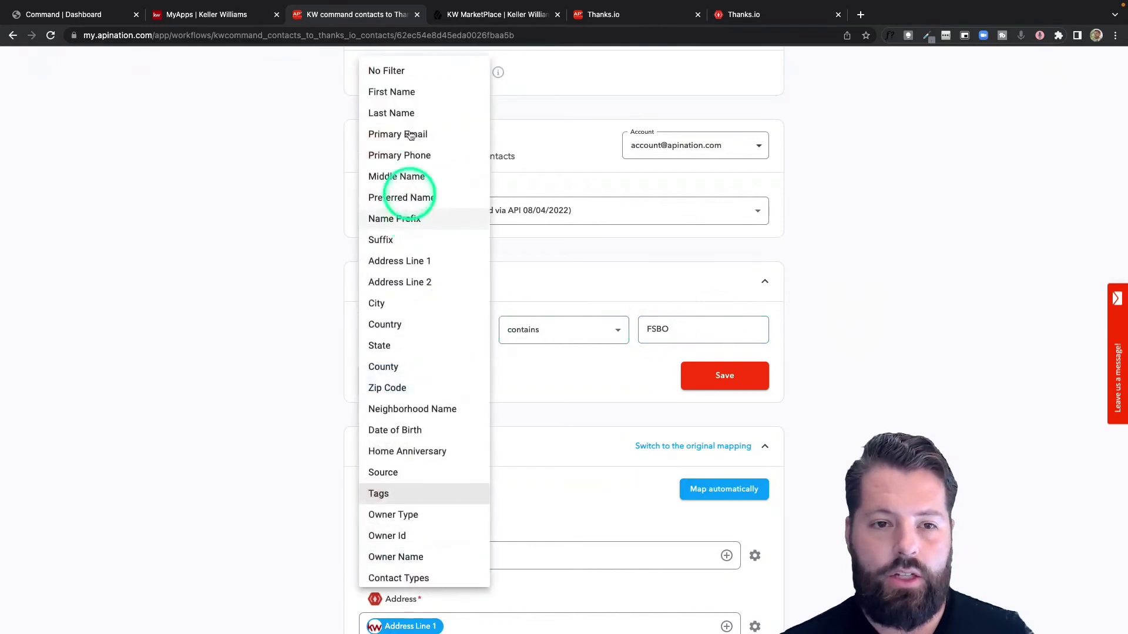
click(388, 71)
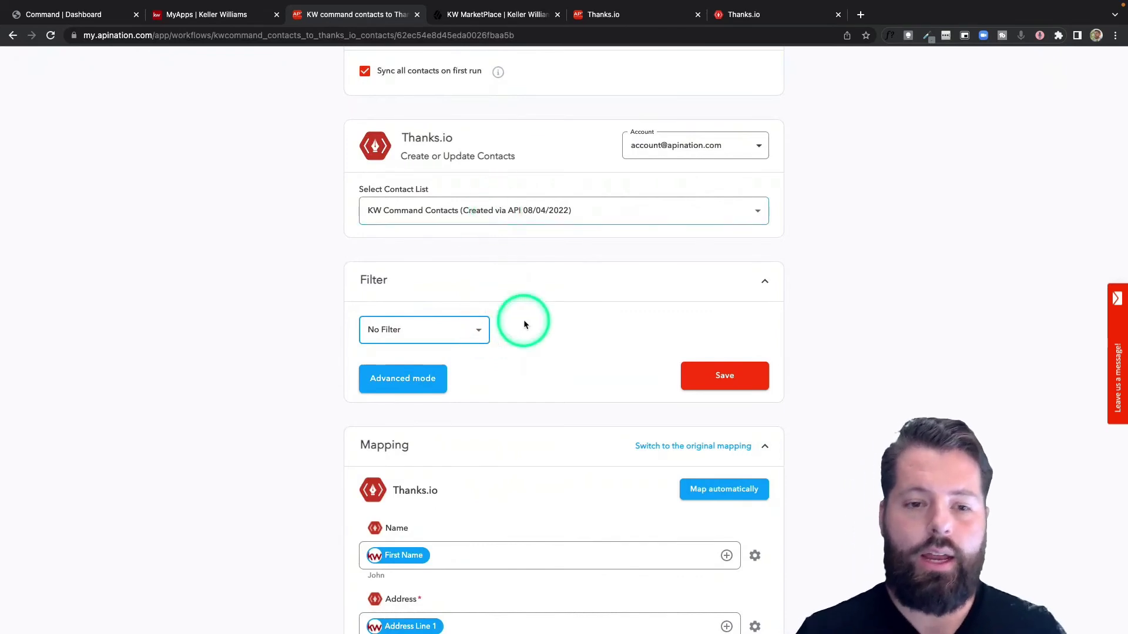
scroll(524, 320, down, 3)
scroll(523, 320, down, 2)
scroll(524, 320, down, 1)
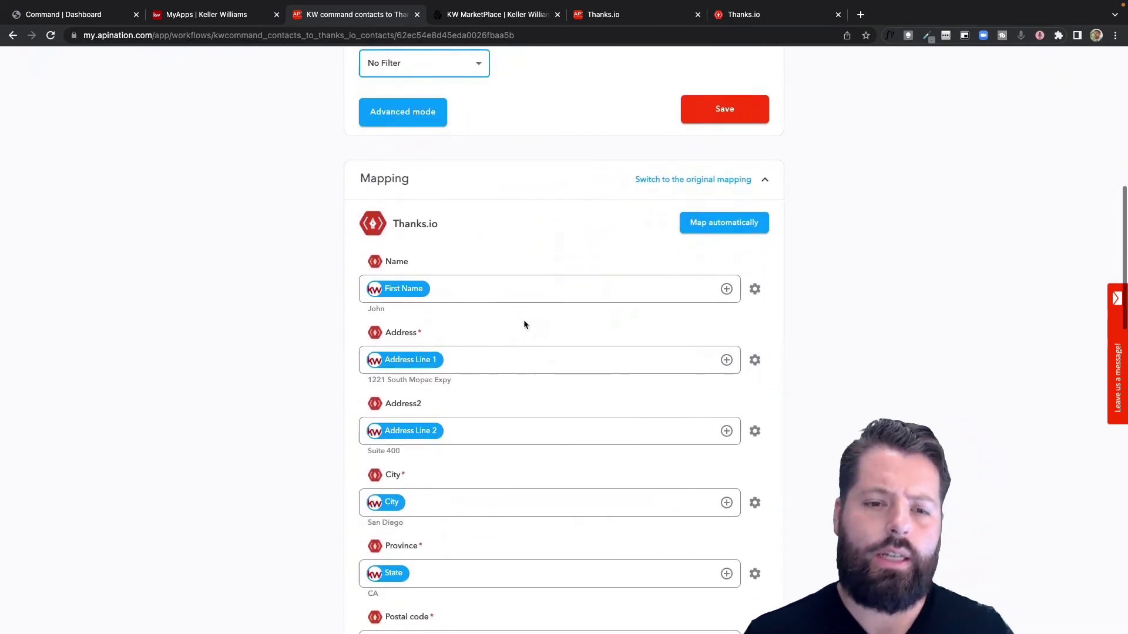
scroll(524, 320, down, 1)
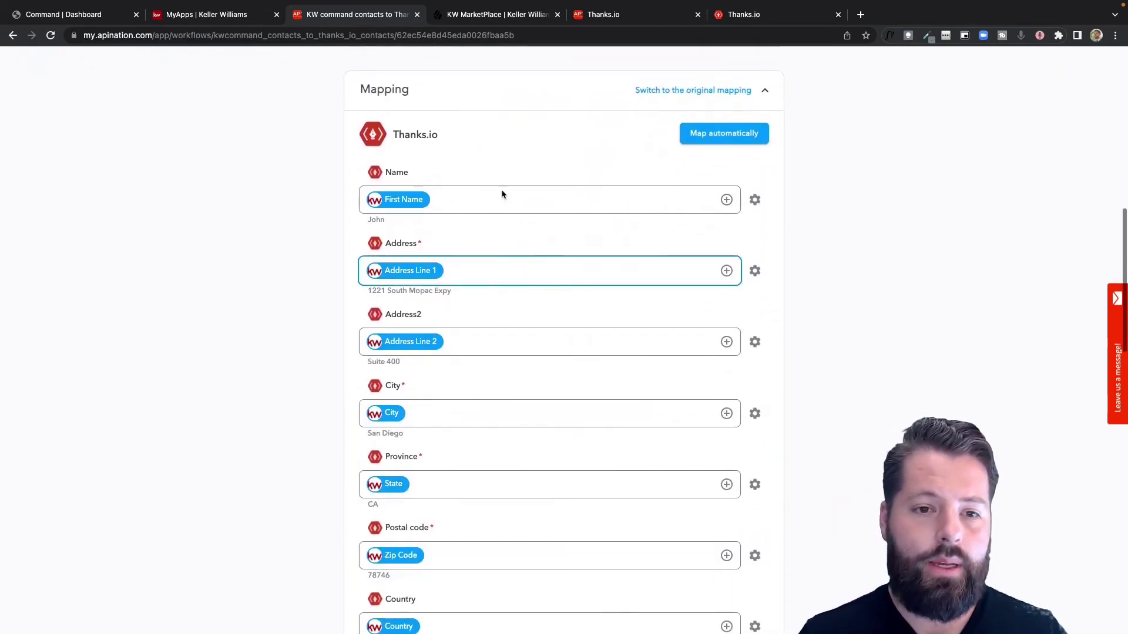
- Add KW Last Name to the Thanks.io Name mapping after First Name
click(459, 344)
click(414, 200)
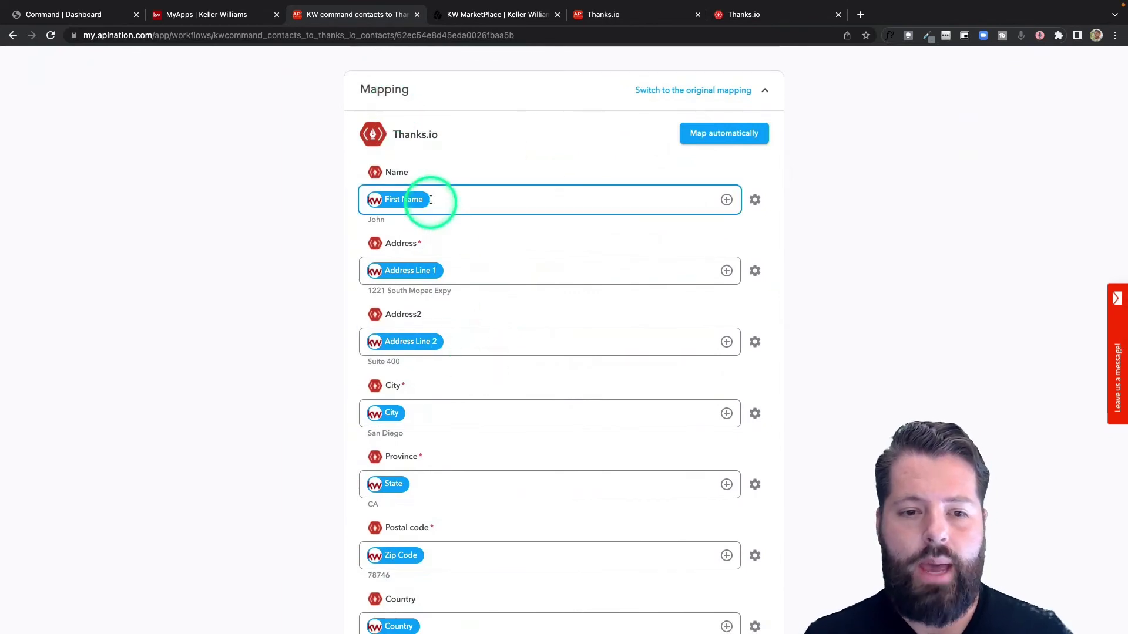
click(422, 313)
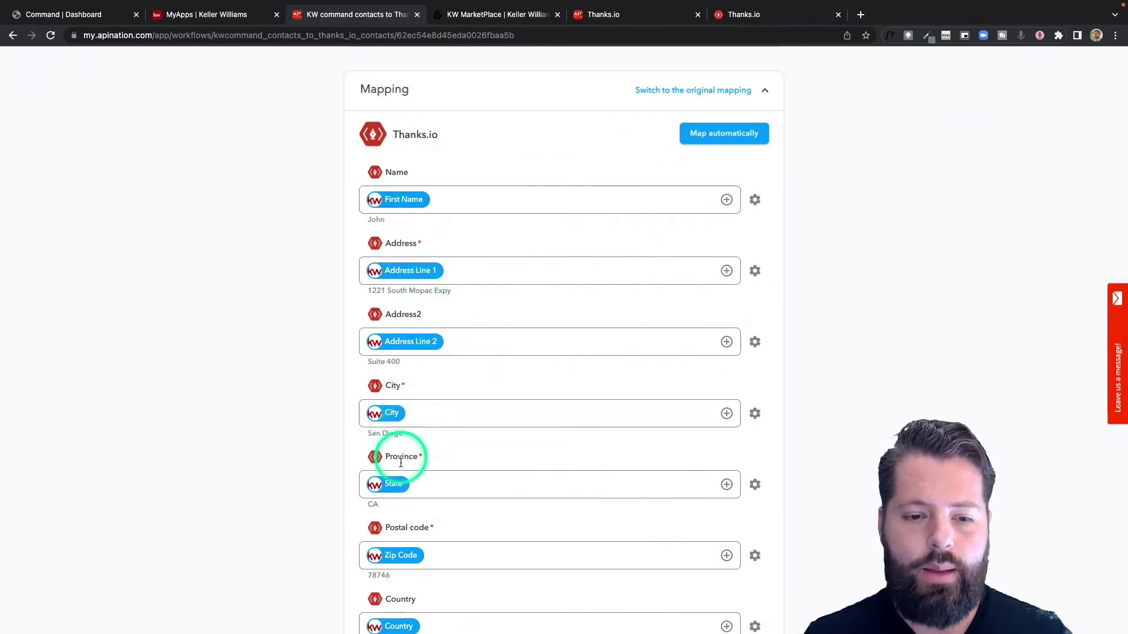
click(445, 202)
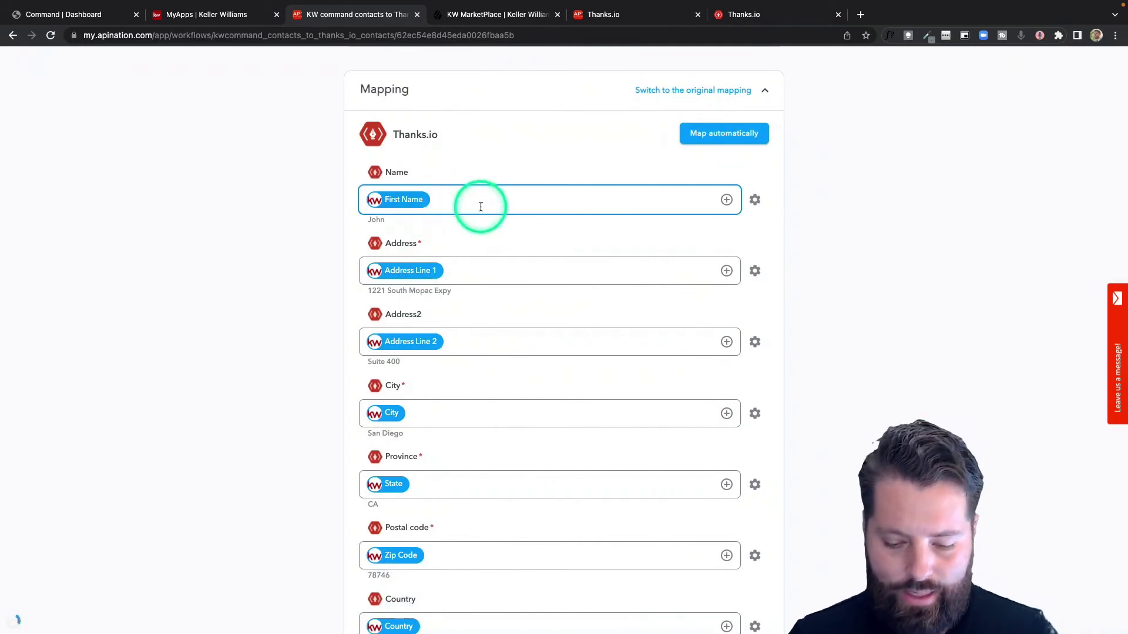
click(727, 199)
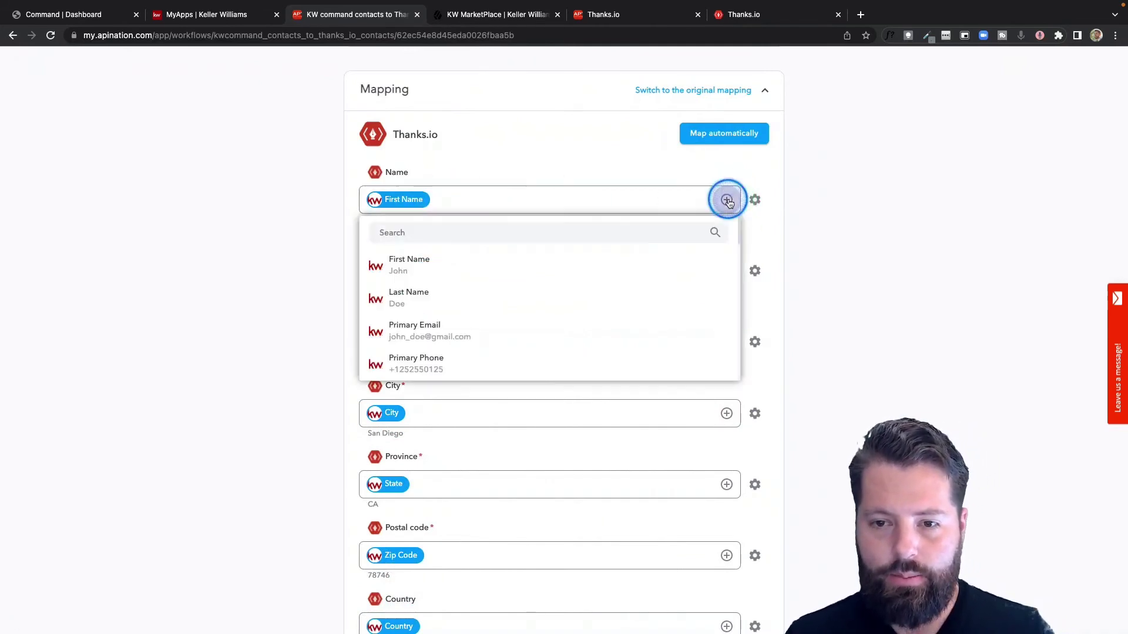
click(472, 294)
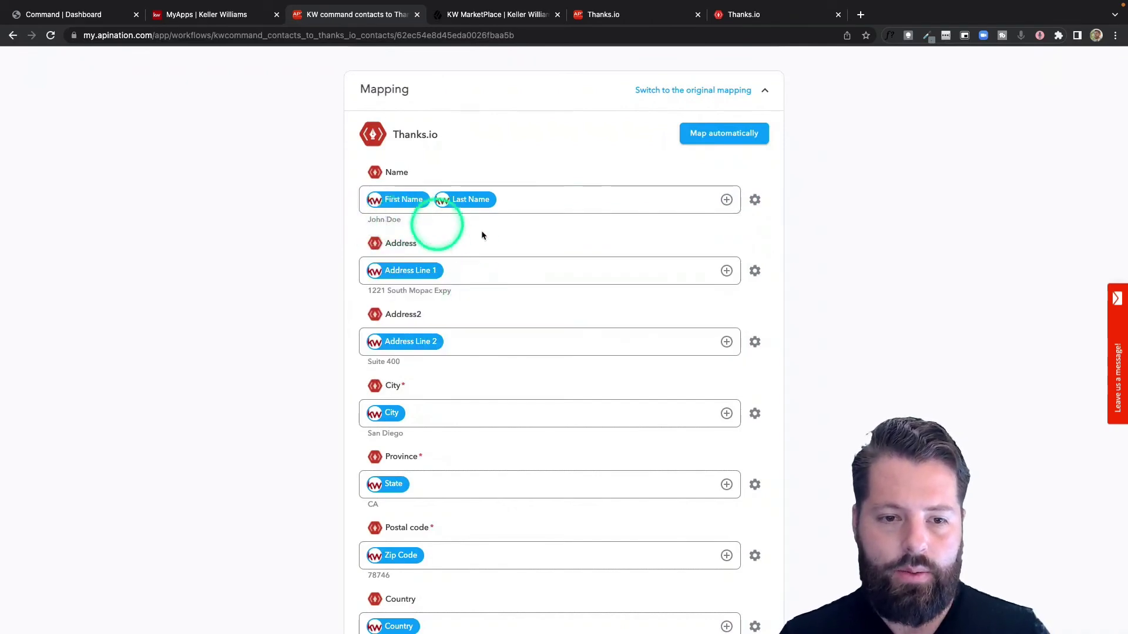
scroll(500, 240, down, 1)
scroll(499, 239, down, 1)
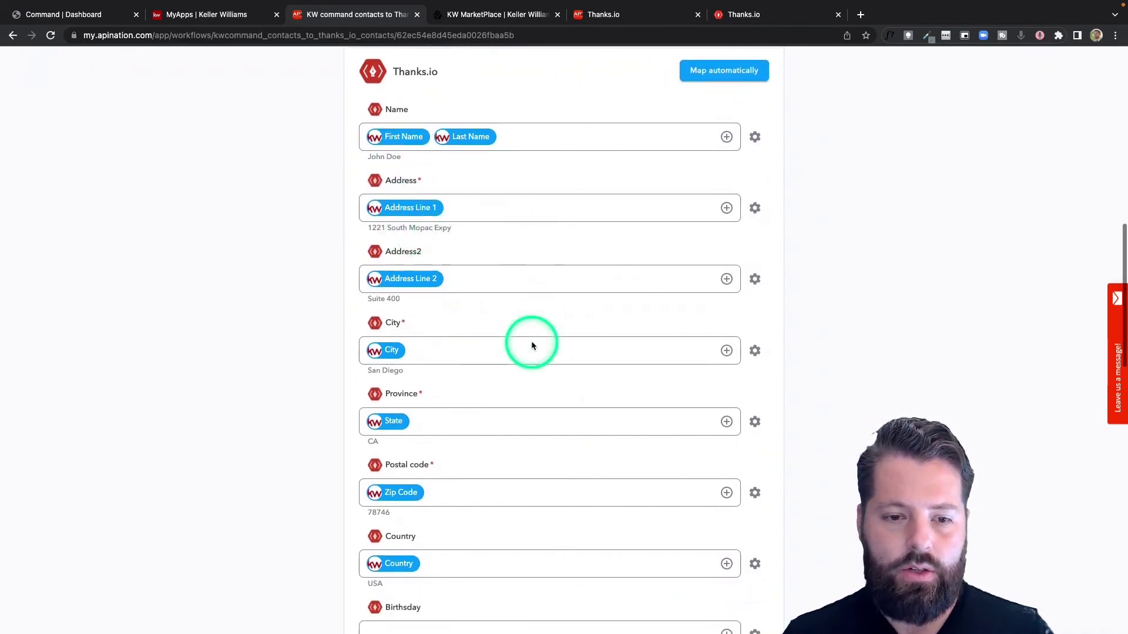
scroll(532, 342, down, 3)
scroll(532, 341, down, 3)
scroll(531, 341, down, 2)
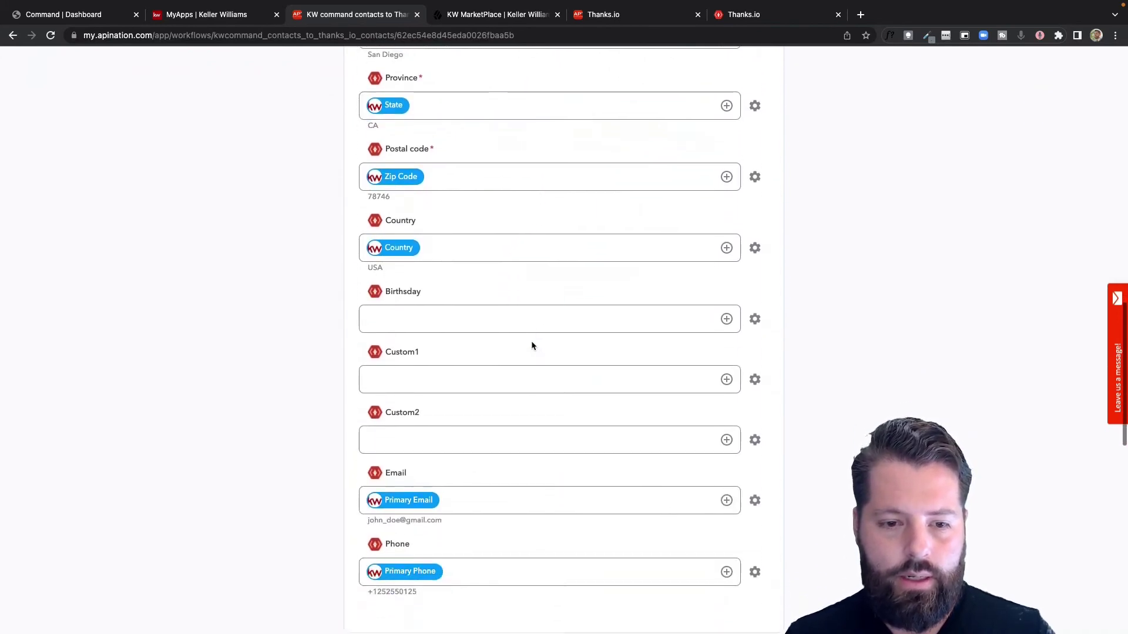
- Map KW Command's Date of Birth to the Thanks.io Birthday field
click(398, 306)
click(726, 298)
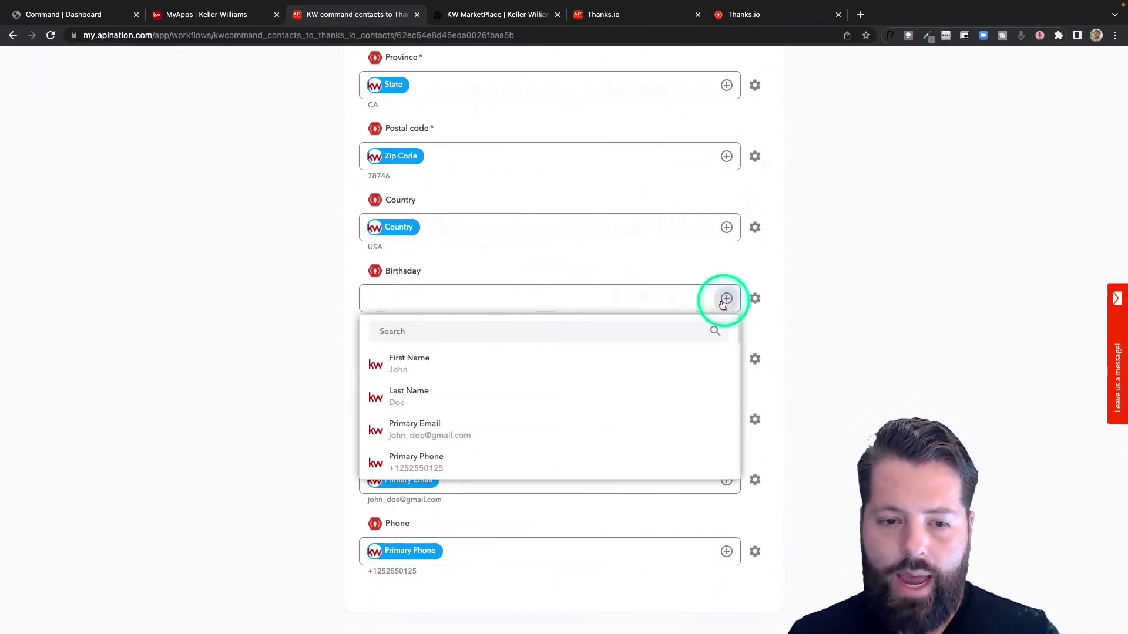
click(534, 330)
text(b)
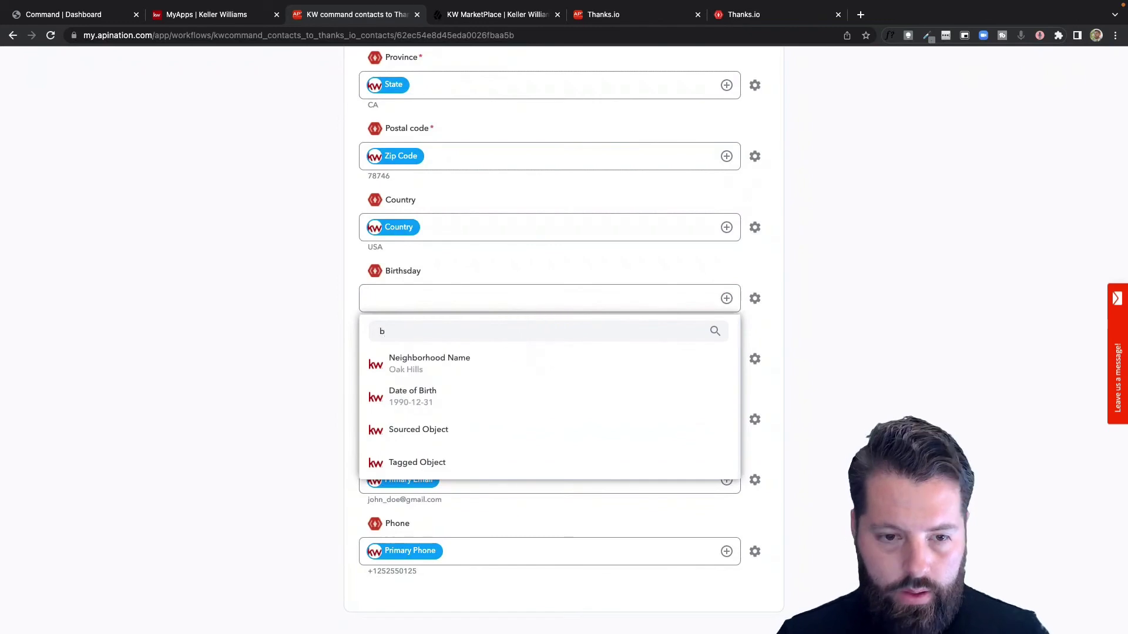
text(o)
key(BackSpace)
text(i)
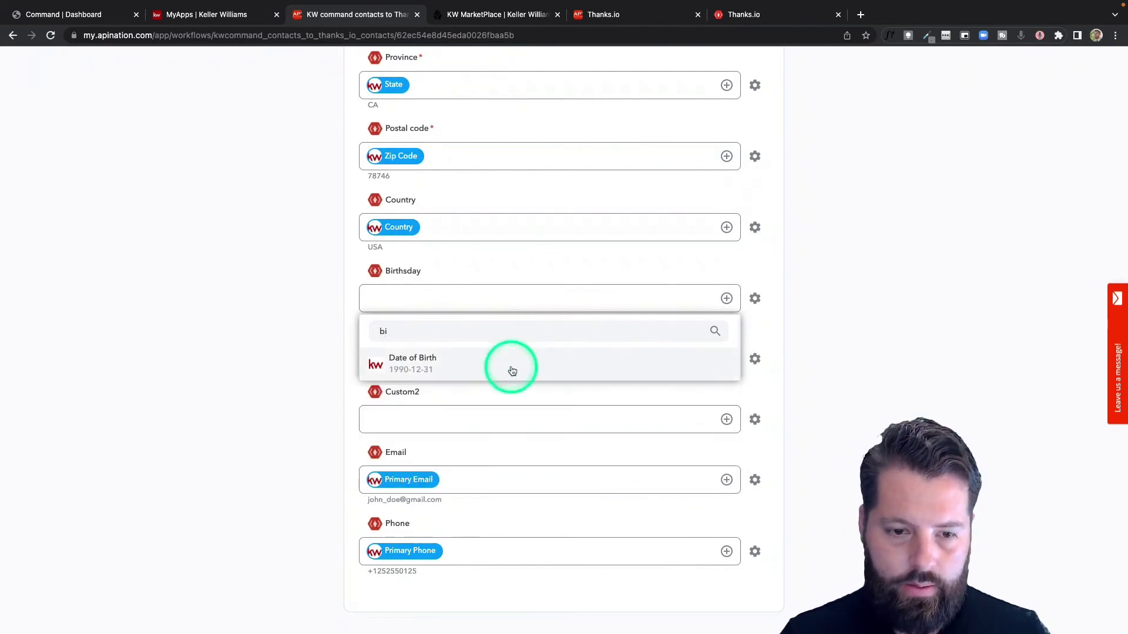
click(511, 363)
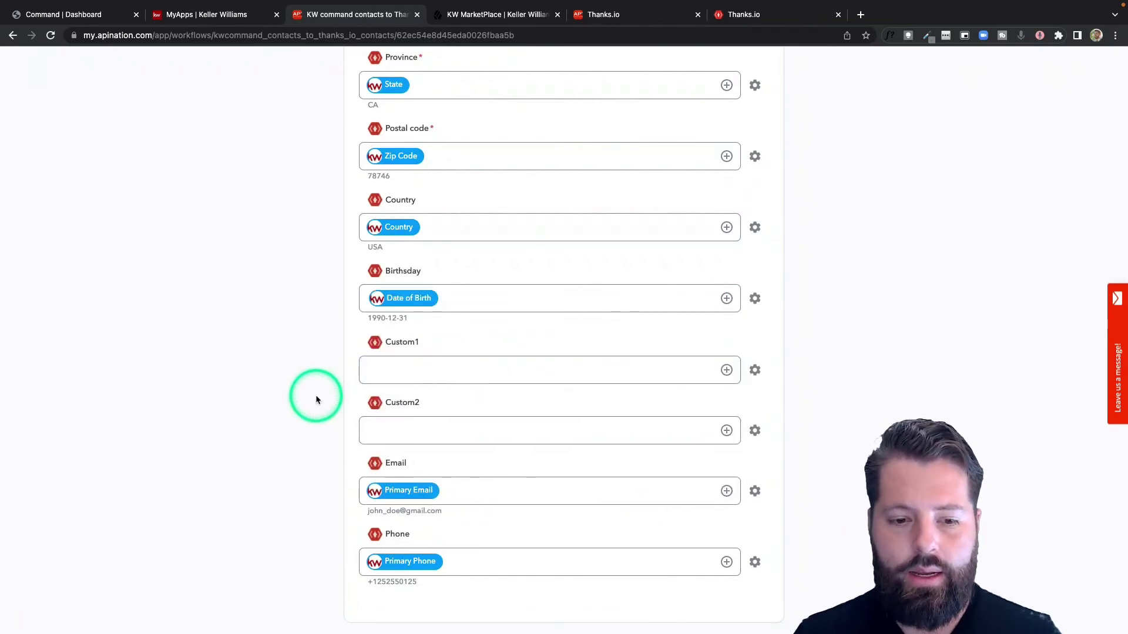
- Activate the KW command to Thanks.io contacts sync and open its logs
click(564, 221)
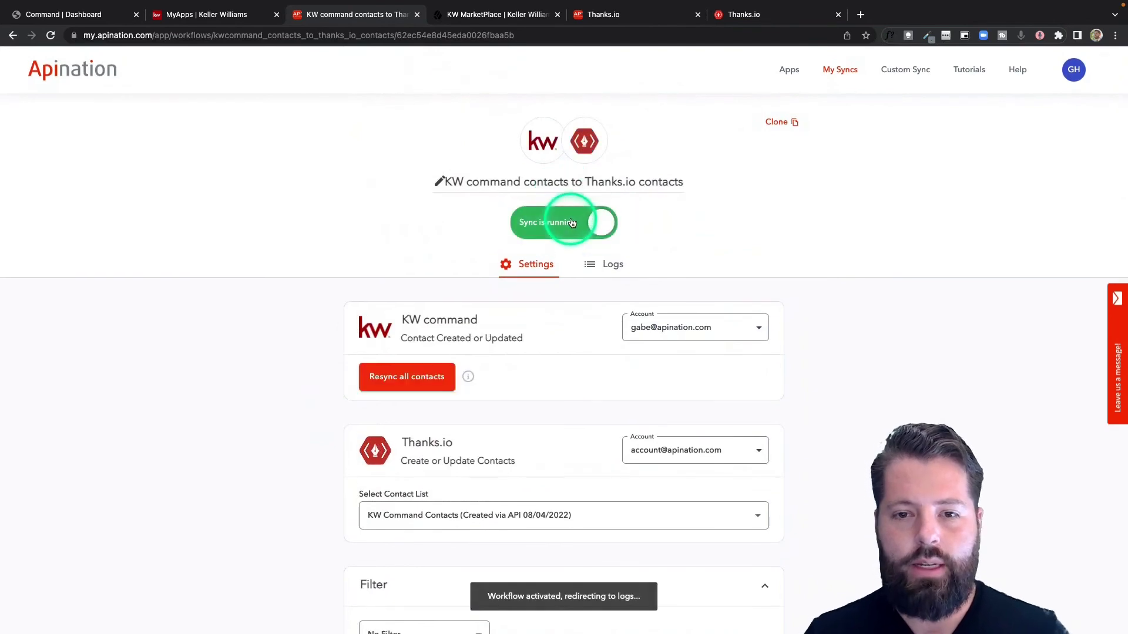
click(606, 263)
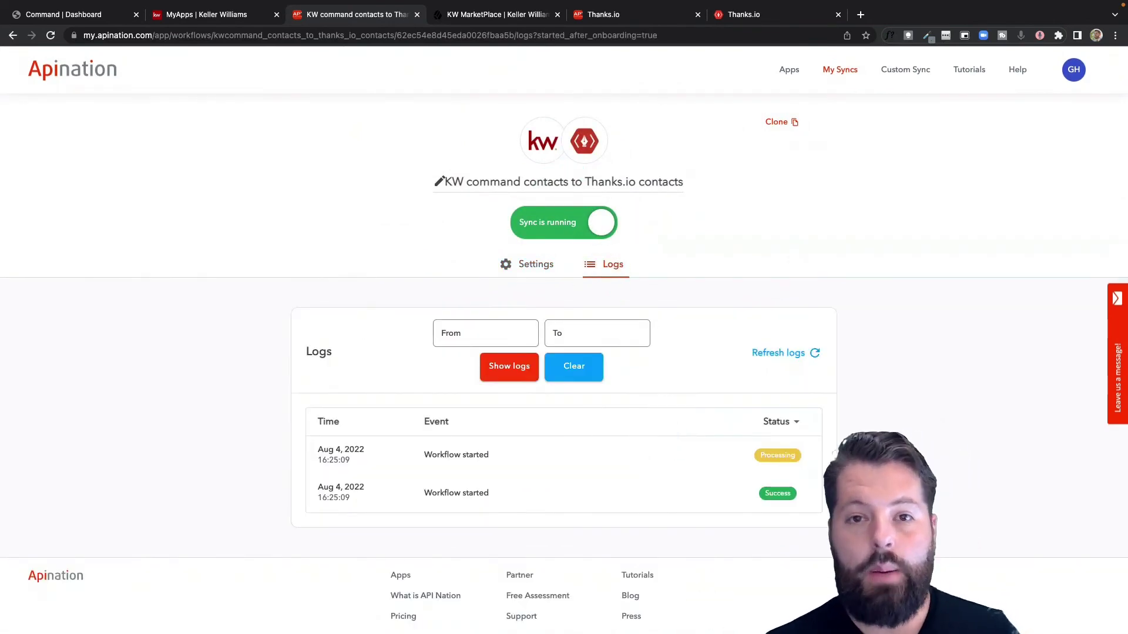